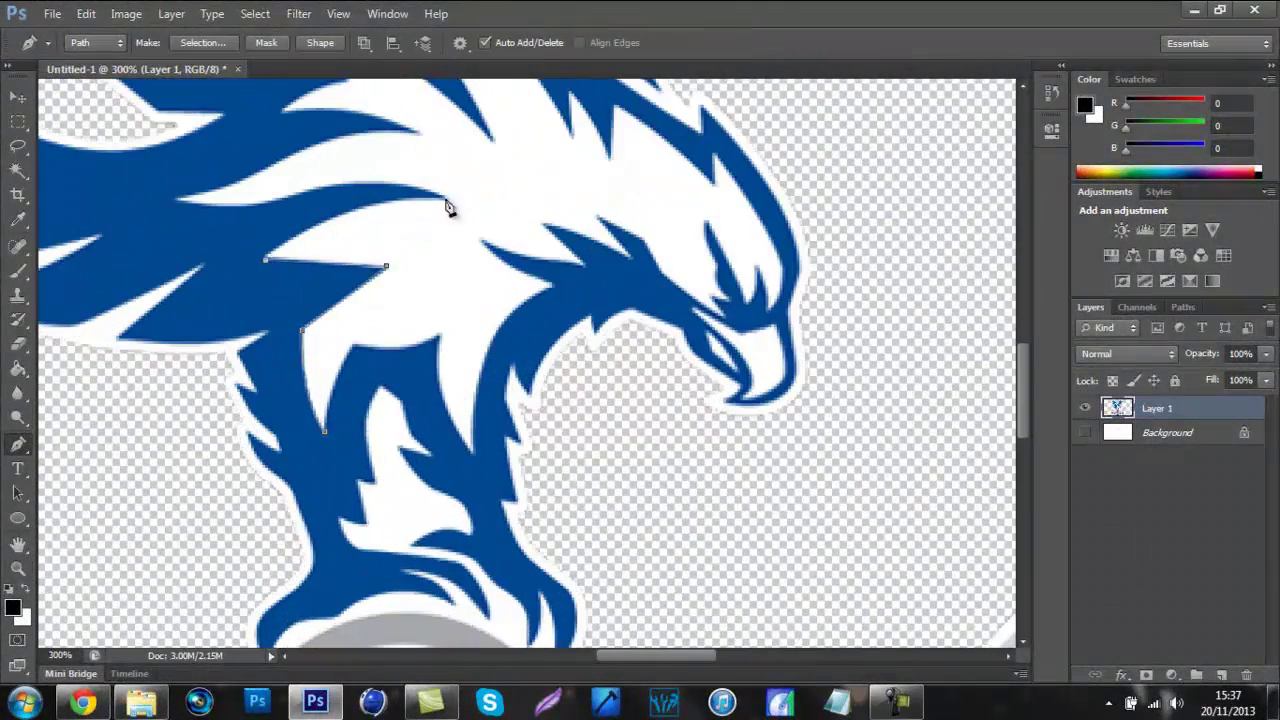
Step: Place the first pen anchors along the edges of the eagle's blue stripes
{"action": "scroll", "coordinate": [232, 196], "scroll_direction": "up", "scroll_amount": 3}
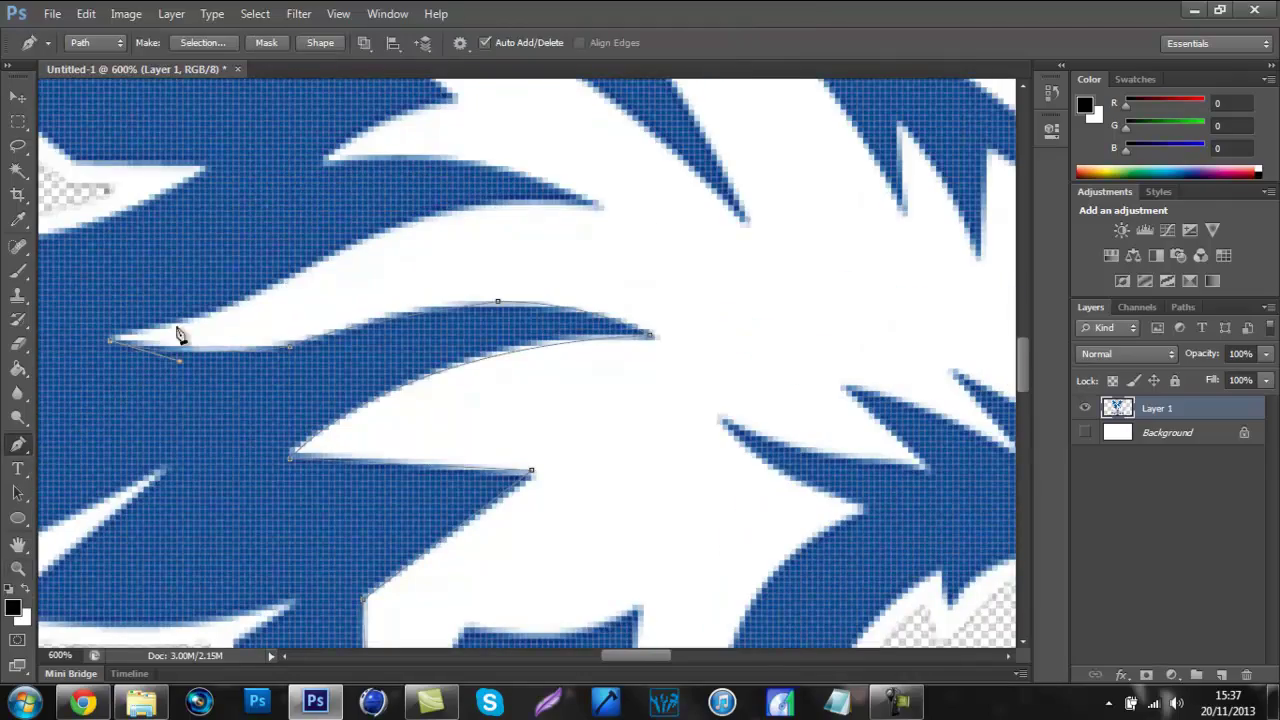
{"action": "mouse_move", "coordinate": [116, 178]}
{"action": "left_mouse_down"}
{"action": "mouse_move", "coordinate": [457, 277]}
{"action": "mouse_move", "coordinate": [694, 263]}
{"action": "mouse_move", "coordinate": [171, 191]}
{"action": "left_mouse_up"}
{"action": "mouse_move", "coordinate": [636, 655]}
{"action": "left_mouse_down"}
{"action": "mouse_move", "coordinate": [607, 655]}
{"action": "mouse_move", "coordinate": [674, 663]}
{"action": "left_mouse_up"}
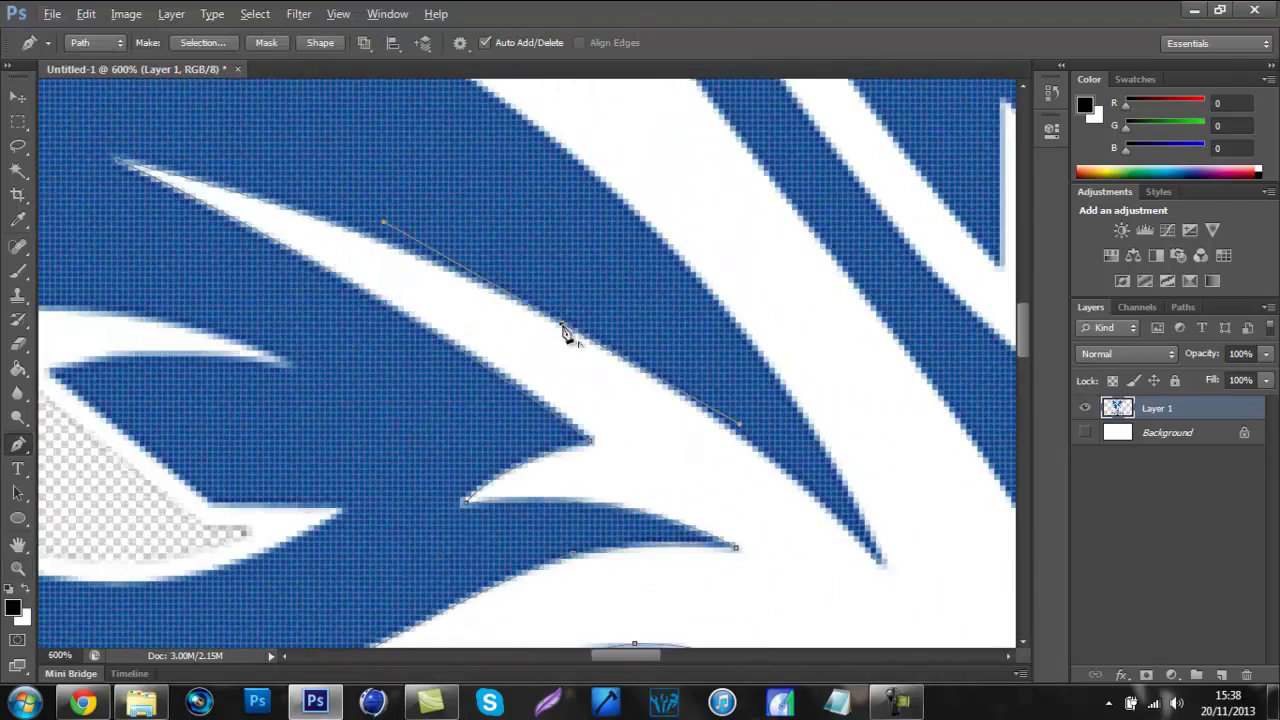
{"action": "mouse_move", "coordinate": [566, 334]}
{"action": "left_mouse_down"}
{"action": "mouse_move", "coordinate": [543, 320]}
{"action": "mouse_move", "coordinate": [295, 312]}
{"action": "left_mouse_up"}
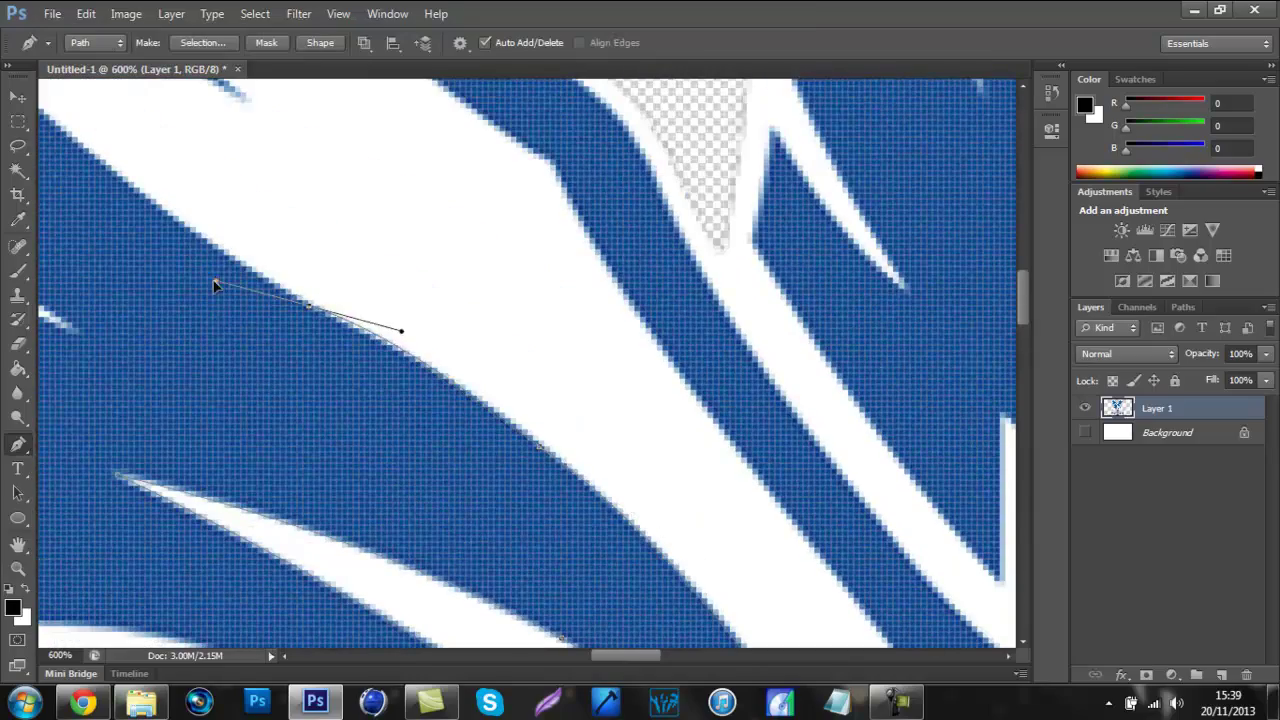
{"action": "left_click_drag", "start_coordinate": [214, 286], "coordinate": [369, 369]}
{"action": "mouse_move", "coordinate": [120, 100]}
{"action": "left_mouse_down"}
{"action": "mouse_move", "coordinate": [373, 417]}
{"action": "mouse_move", "coordinate": [374, 103]}
{"action": "left_mouse_up"}
Step: Continue the path with curved anchors around the eagle's feathers and head
{"action": "mouse_move", "coordinate": [386, 426]}
{"action": "left_mouse_down"}
{"action": "mouse_move", "coordinate": [408, 486]}
{"action": "mouse_move", "coordinate": [700, 586]}
{"action": "mouse_move", "coordinate": [520, 397]}
{"action": "left_mouse_up"}
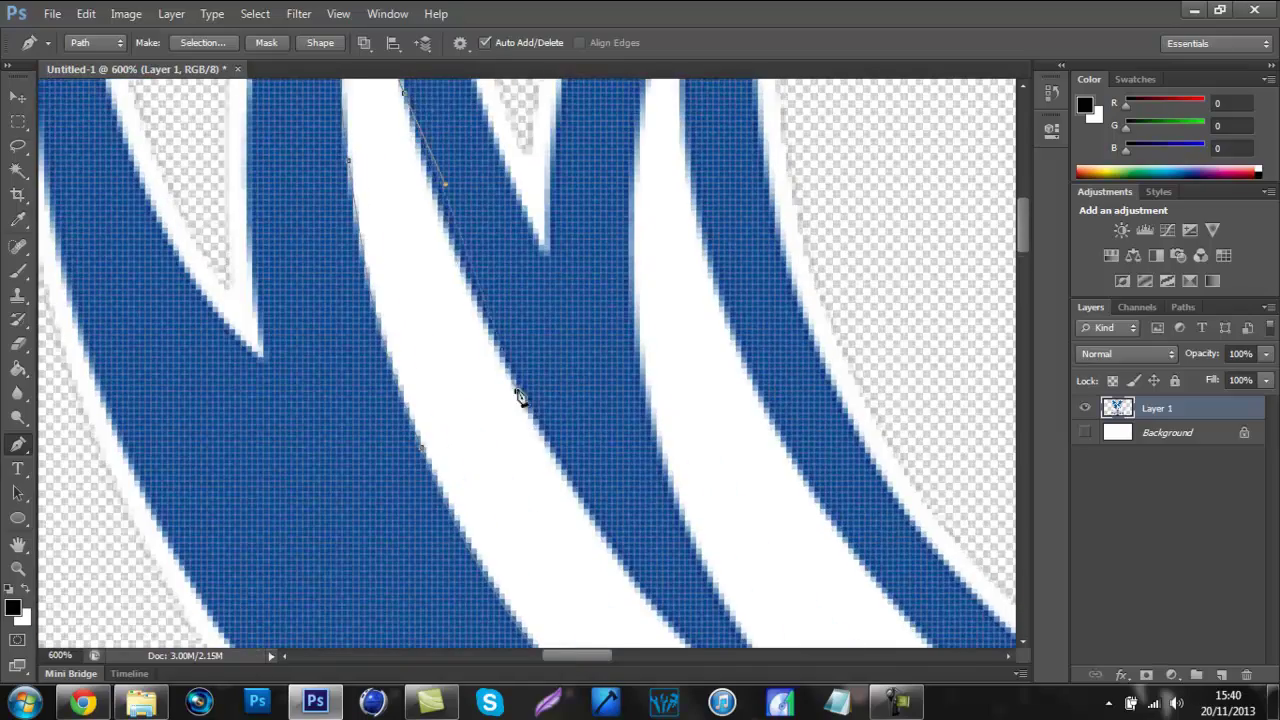
{"action": "left_click_drag", "start_coordinate": [567, 467], "coordinate": [891, 594]}
{"action": "mouse_move", "coordinate": [686, 537]}
{"action": "left_mouse_down"}
{"action": "mouse_move", "coordinate": [809, 614]}
{"action": "mouse_move", "coordinate": [503, 363]}
{"action": "mouse_move", "coordinate": [437, 349]}
{"action": "mouse_move", "coordinate": [600, 500]}
{"action": "mouse_move", "coordinate": [300, 400]}
{"action": "left_mouse_up"}
{"action": "left_click_drag", "start_coordinate": [214, 357], "coordinate": [257, 457]}
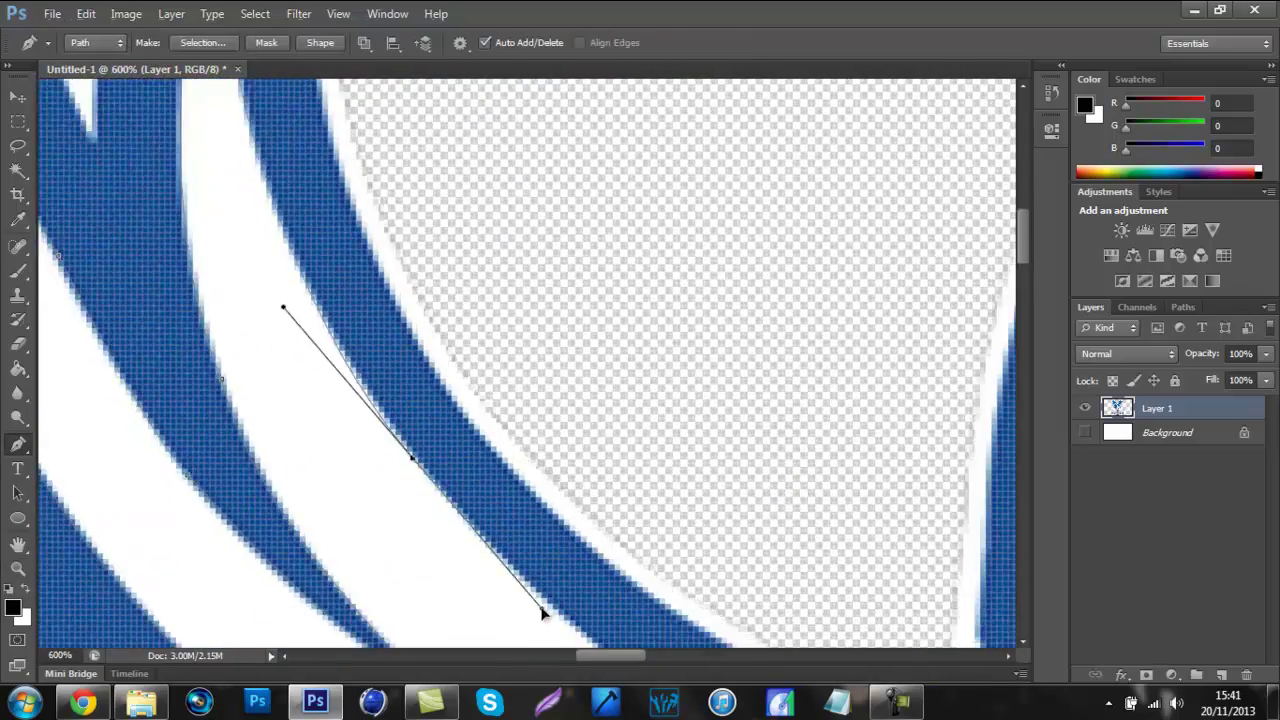
{"action": "mouse_move", "coordinate": [543, 606]}
{"action": "left_mouse_down"}
{"action": "mouse_move", "coordinate": [694, 596]}
{"action": "mouse_move", "coordinate": [494, 243]}
{"action": "mouse_move", "coordinate": [883, 491]}
{"action": "mouse_move", "coordinate": [683, 659]}
{"action": "mouse_move", "coordinate": [600, 580]}
{"action": "mouse_move", "coordinate": [711, 657]}
{"action": "mouse_move", "coordinate": [400, 357]}
{"action": "mouse_move", "coordinate": [673, 471]}
{"action": "left_mouse_up"}
{"action": "key", "text": "ctrl+plus"}
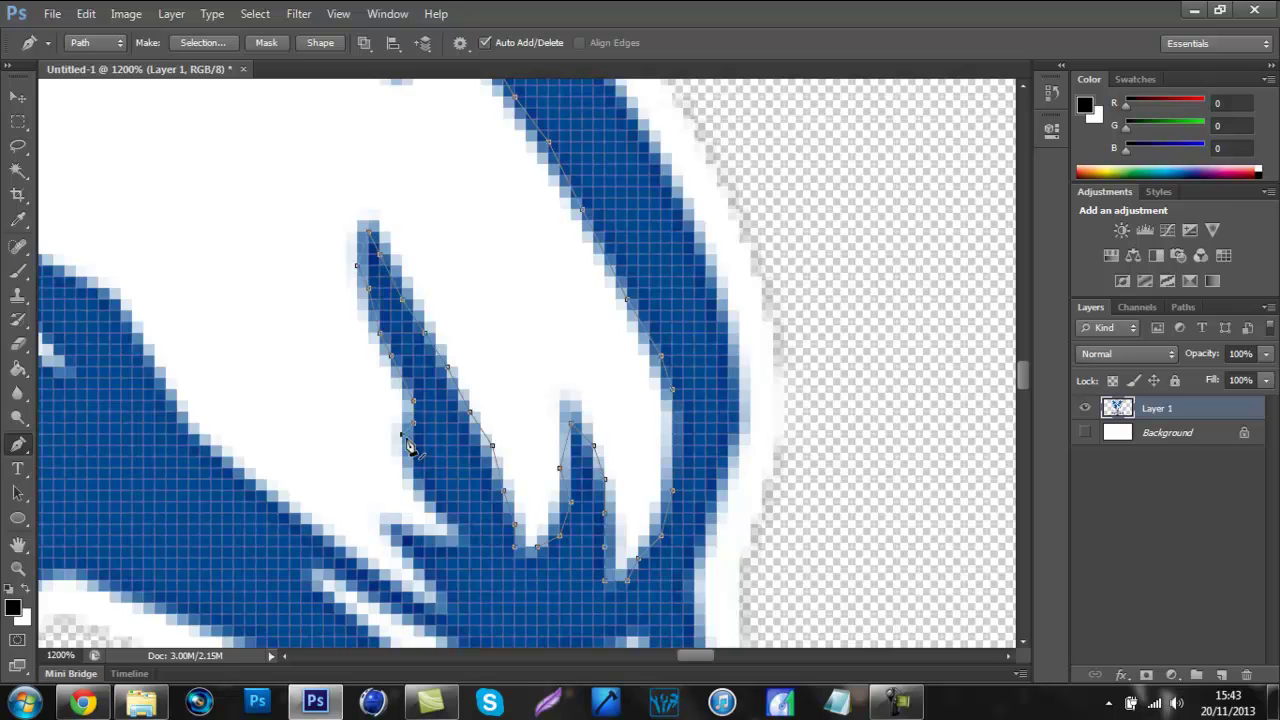
{"action": "key", "text": "z"}
{"action": "right_click", "coordinate": [582, 478]}
Step: Trace curved pen anchors around the red football panels beneath the eagle
{"action": "key", "text": "Escape"}
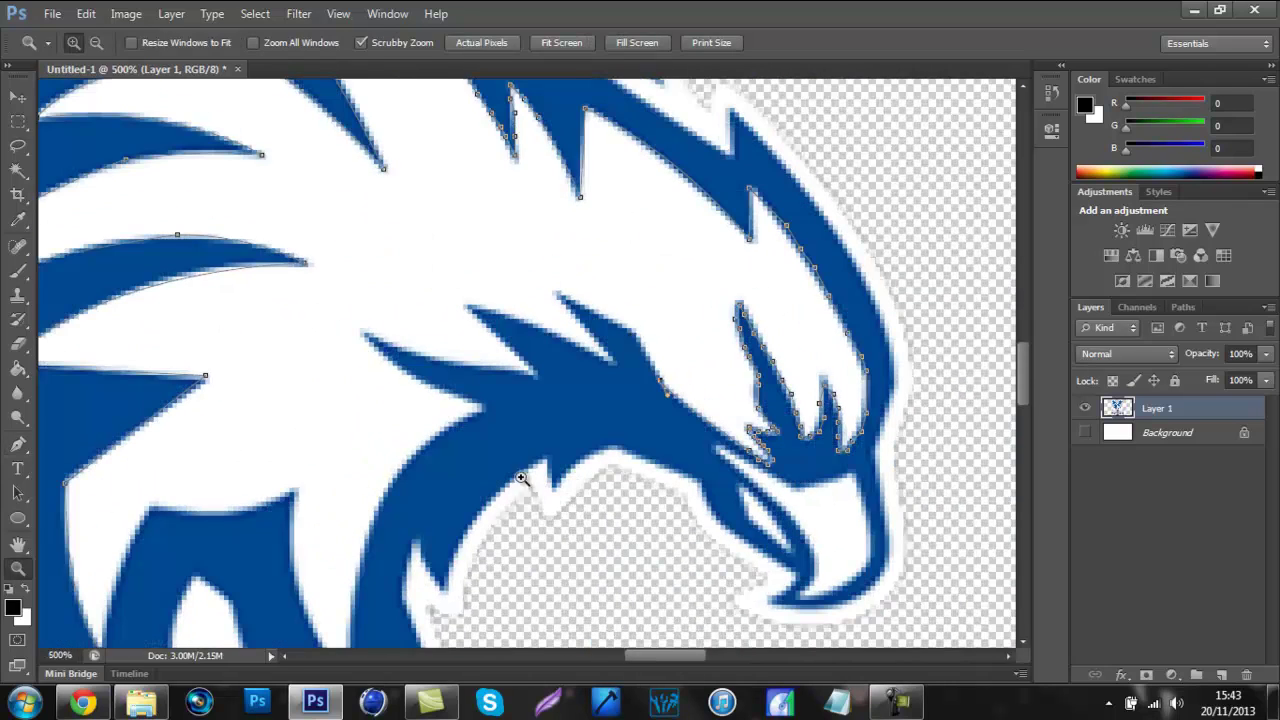
{"action": "scroll", "coordinate": [527, 428], "scroll_direction": "down", "scroll_amount": 3}
{"action": "left_click_drag", "start_coordinate": [373, 405], "coordinate": [355, 480]}
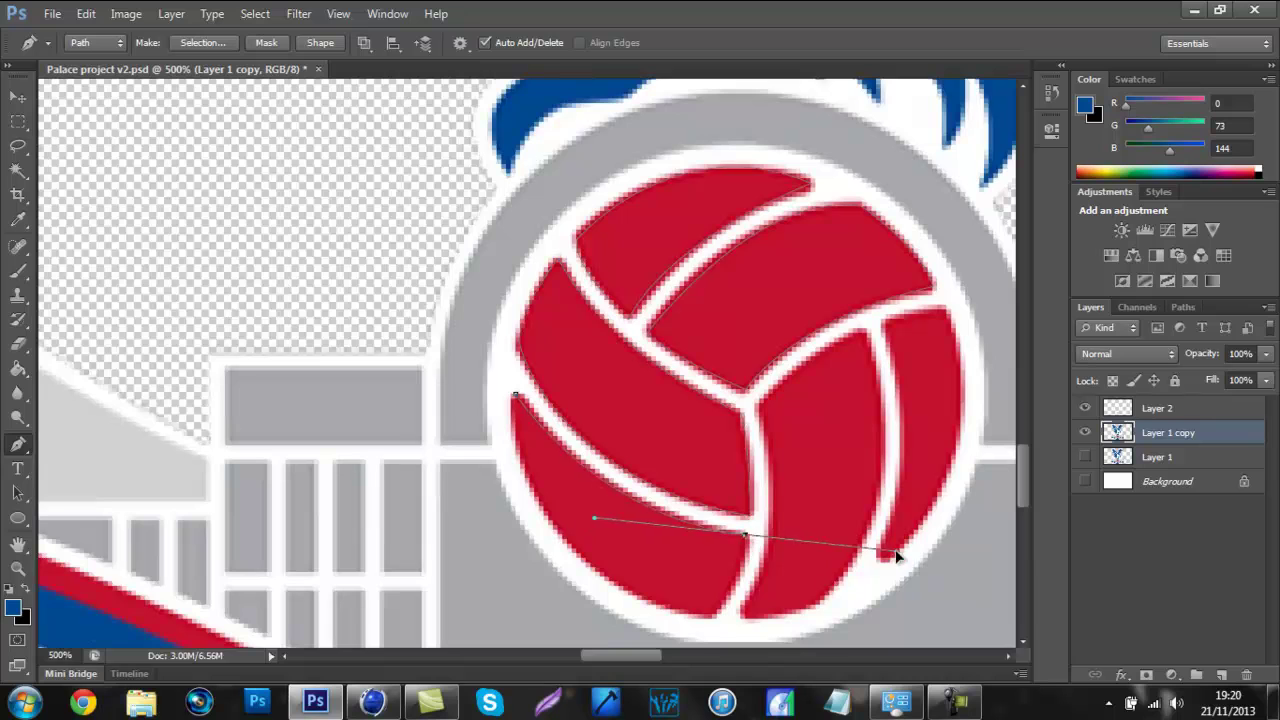
{"action": "left_click_drag", "start_coordinate": [712, 618], "coordinate": [673, 638]}
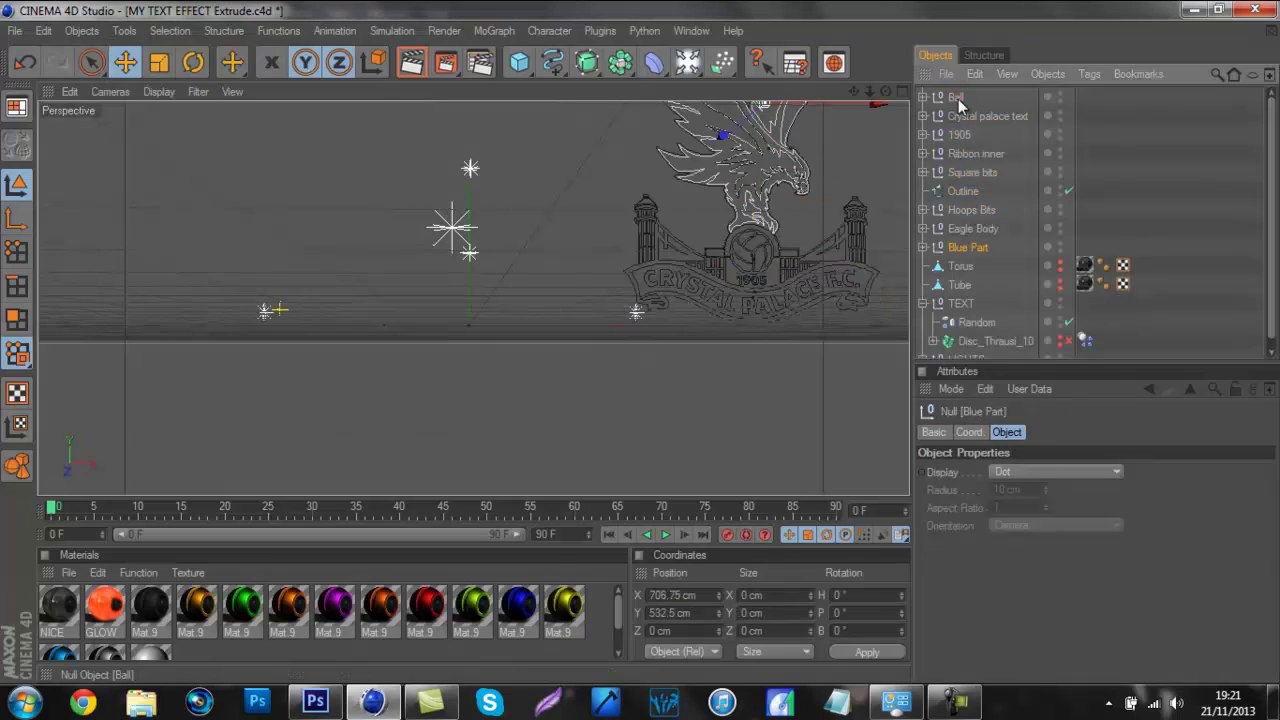
Step: Flatten all badge groups by setting their Scale Z to 0
{"action": "left_click", "coordinate": [956, 97], "text": "shift"}
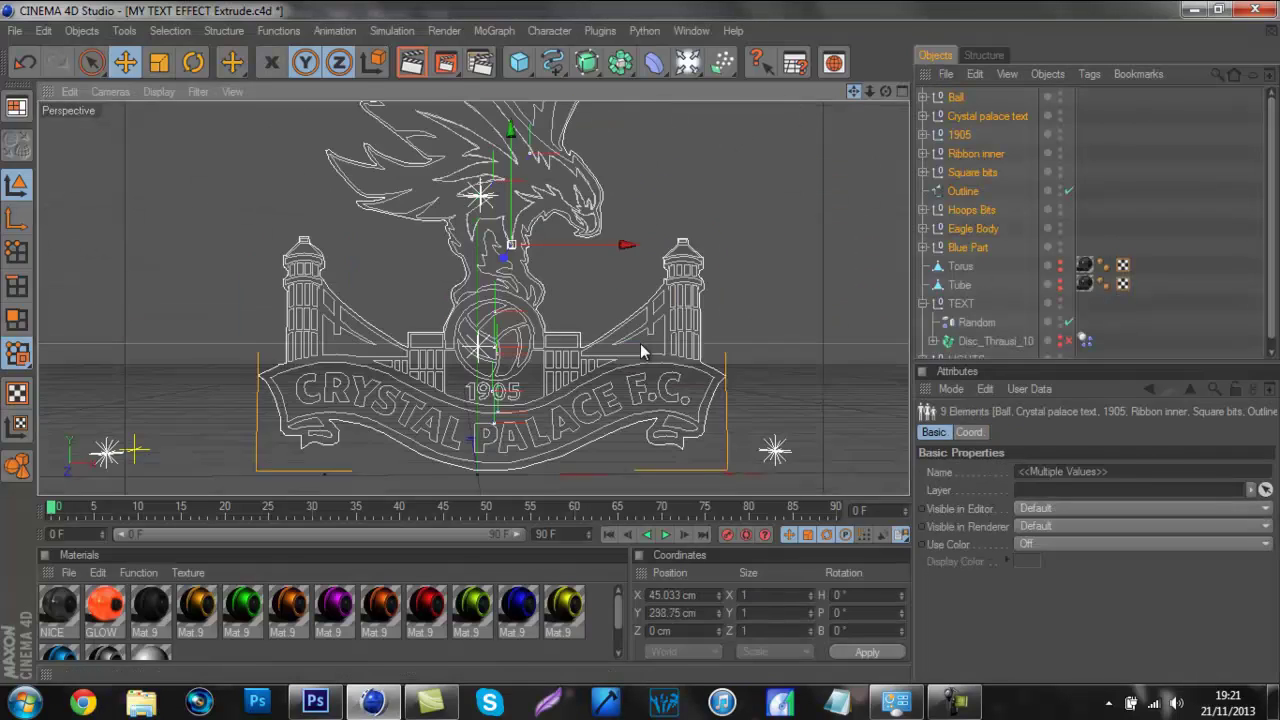
{"action": "left_click", "coordinate": [969, 432]}
{"action": "left_click", "coordinate": [1062, 507]}
{"action": "type", "text": "0"}
{"action": "key", "text": "Return"}
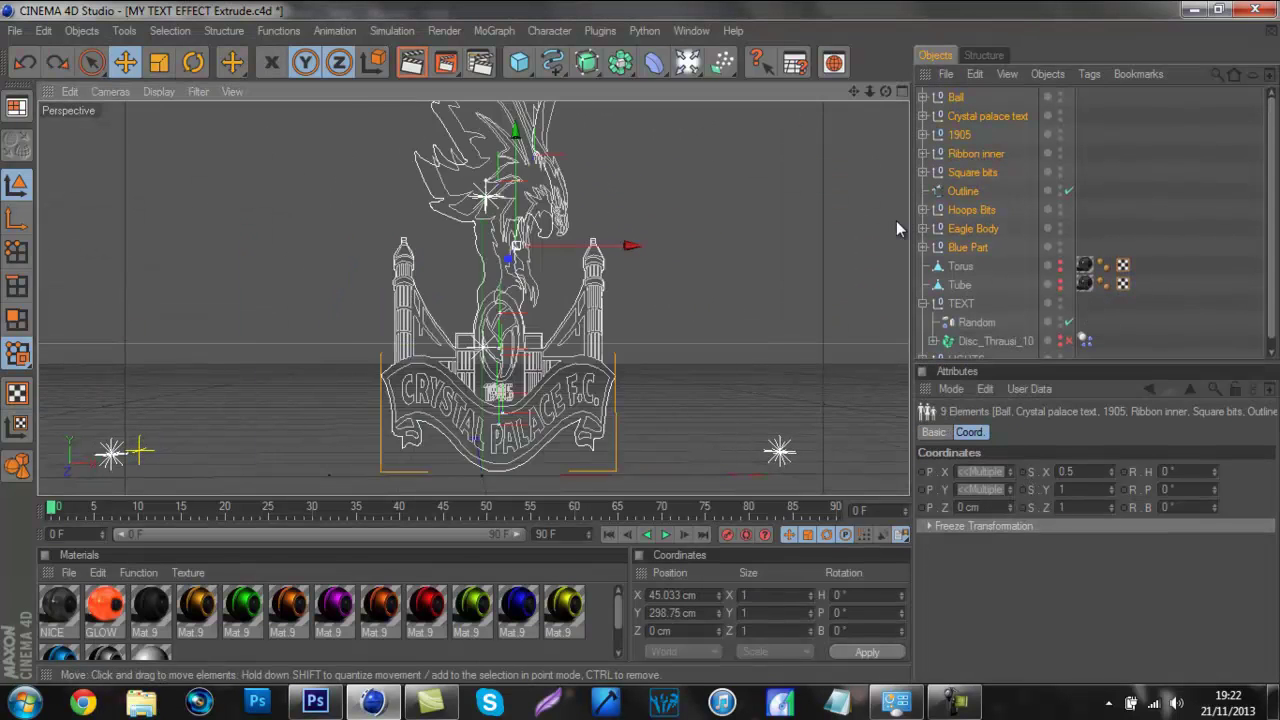
Step: Extrude the ball, 1905 and ribbon text paths, including Path 11, with Extrude NURBS
{"action": "left_click", "coordinate": [587, 62]}
{"action": "left_click", "coordinate": [760, 72]}
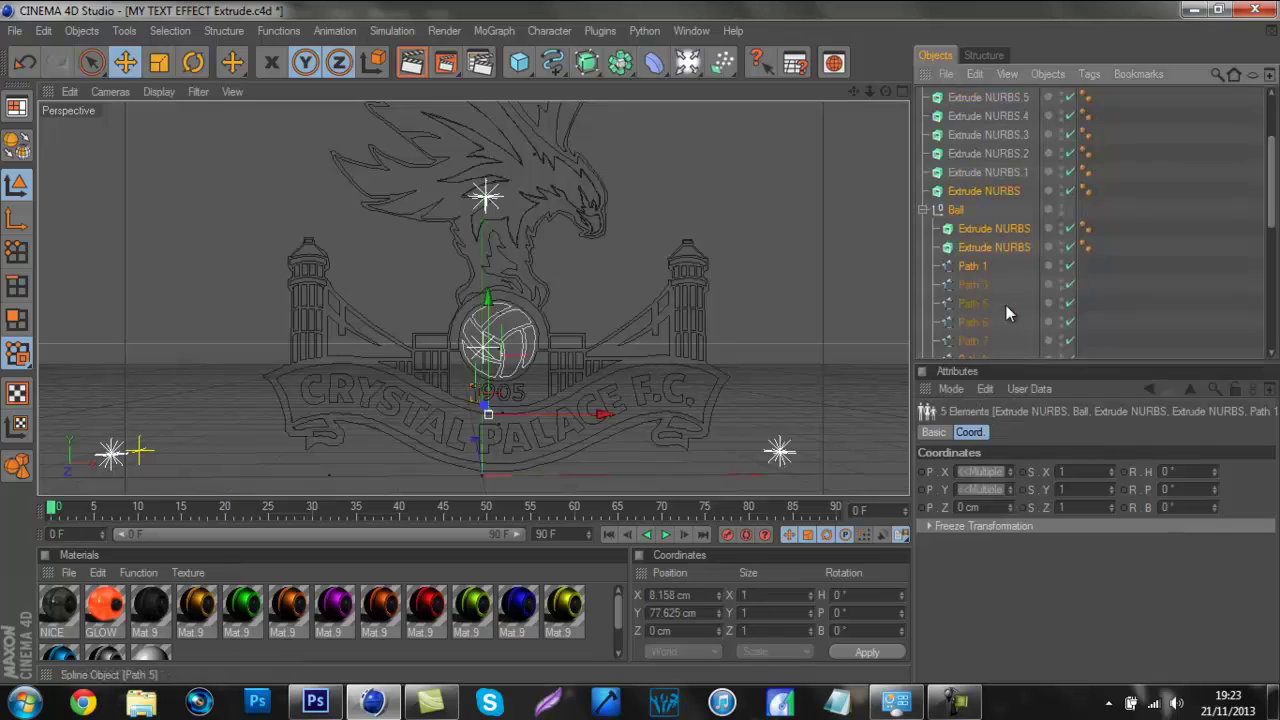
{"action": "left_click_drag", "start_coordinate": [978, 228], "coordinate": [980, 168]}
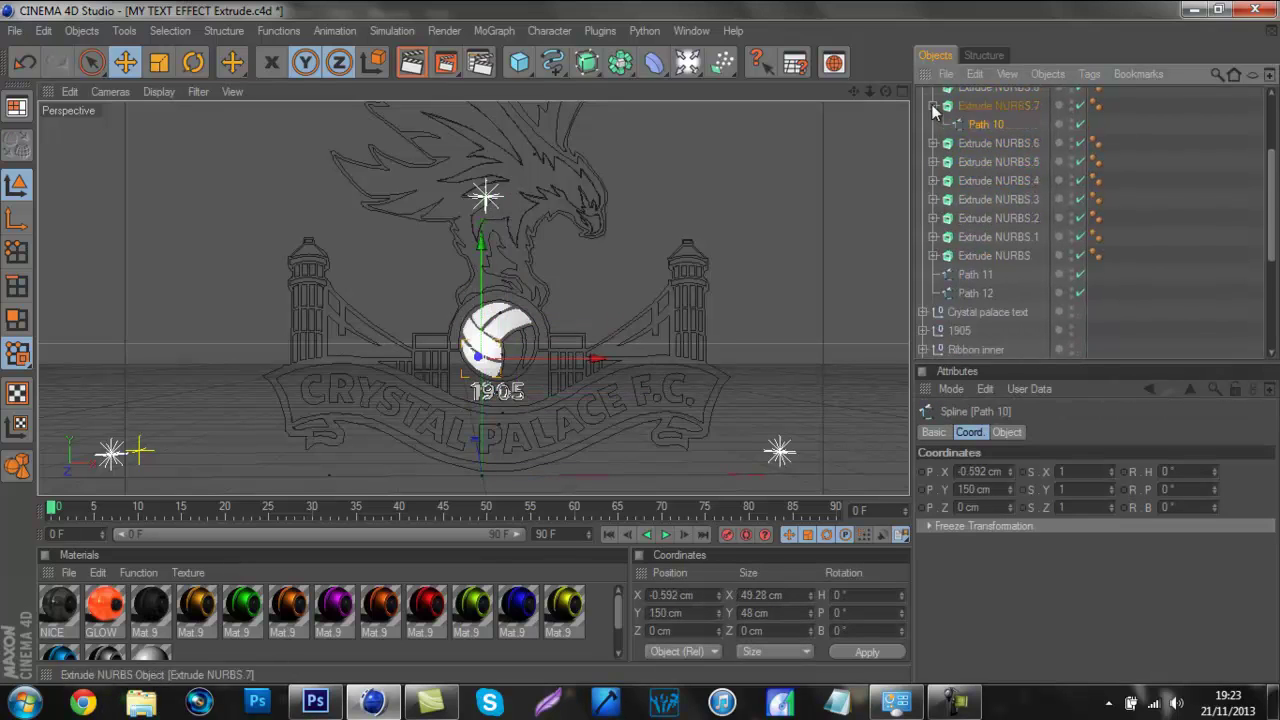
{"action": "left_click", "coordinate": [931, 104]}
{"action": "left_click_drag", "start_coordinate": [975, 274], "coordinate": [985, 97]}
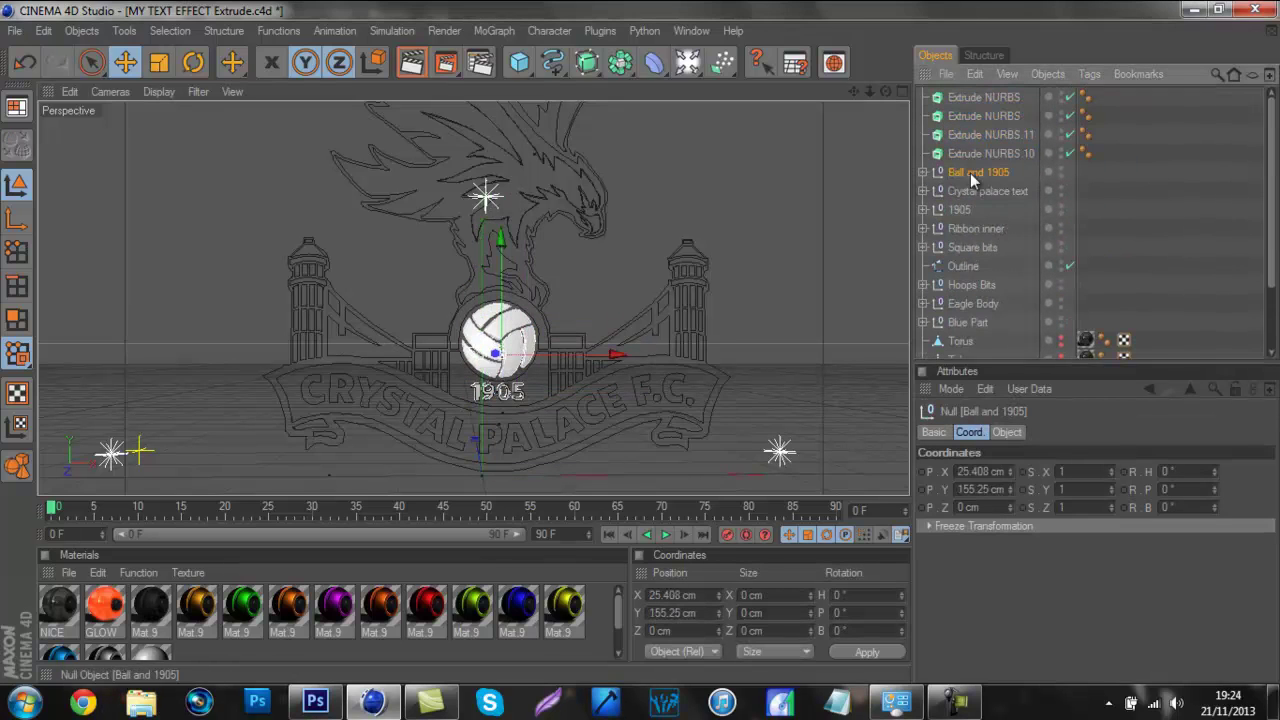
{"action": "left_click", "coordinate": [922, 191]}
{"action": "scroll", "coordinate": [988, 200], "scroll_direction": "down", "scroll_amount": 3}
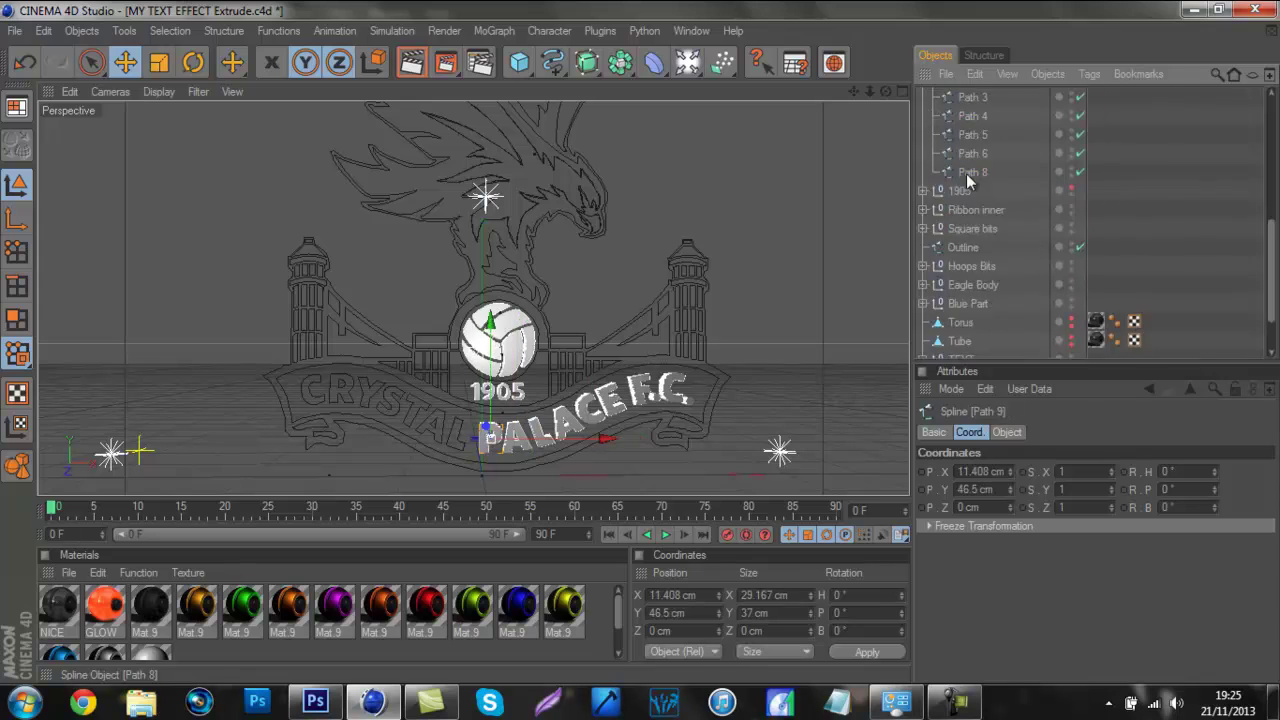
{"action": "left_click_drag", "start_coordinate": [998, 153], "coordinate": [946, 135]}
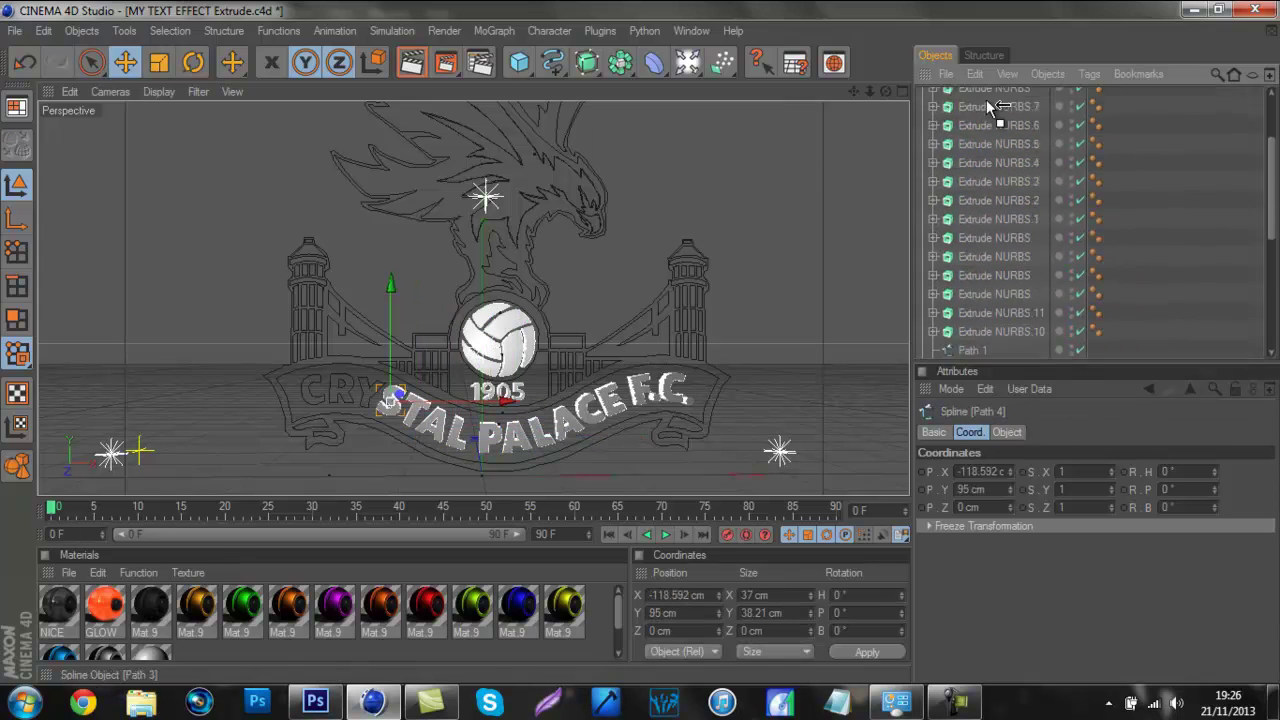
{"action": "left_click", "coordinate": [938, 134]}
Step: Undo the misplaced grouping and ribbon text extrusion steps
{"action": "key", "text": "ctrl+z"}
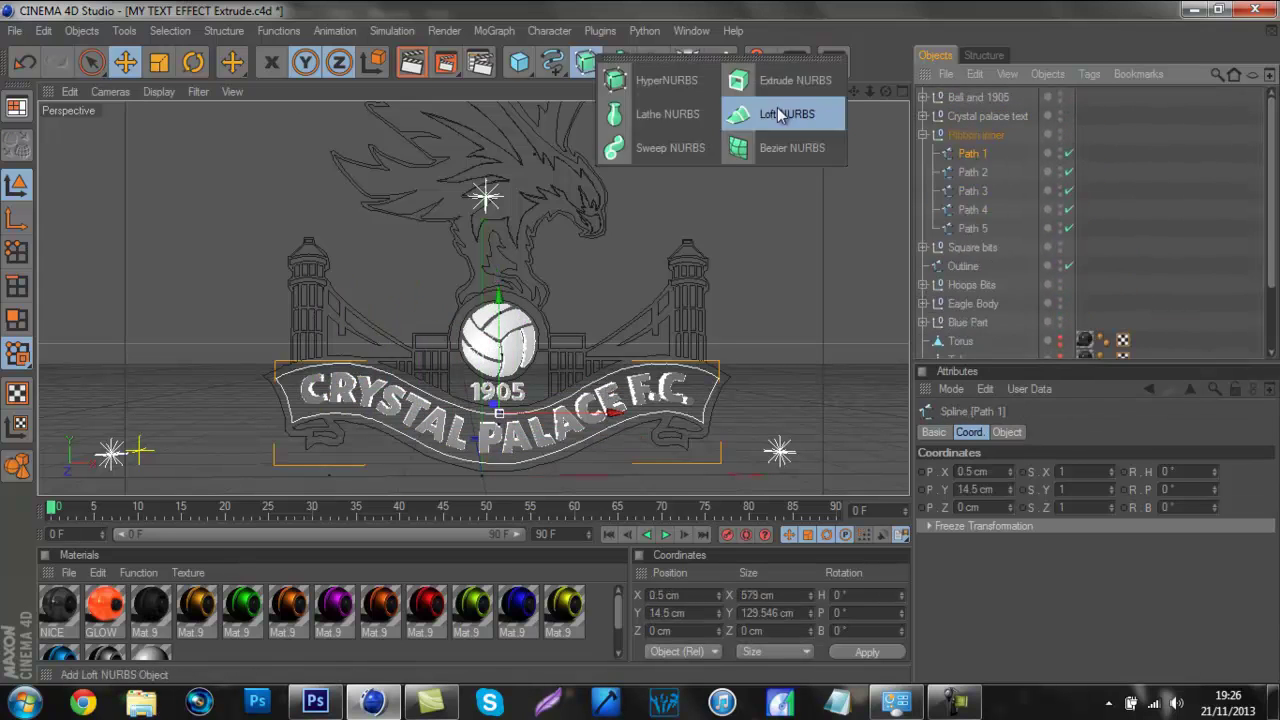
{"action": "key", "text": "ctrl+z"}
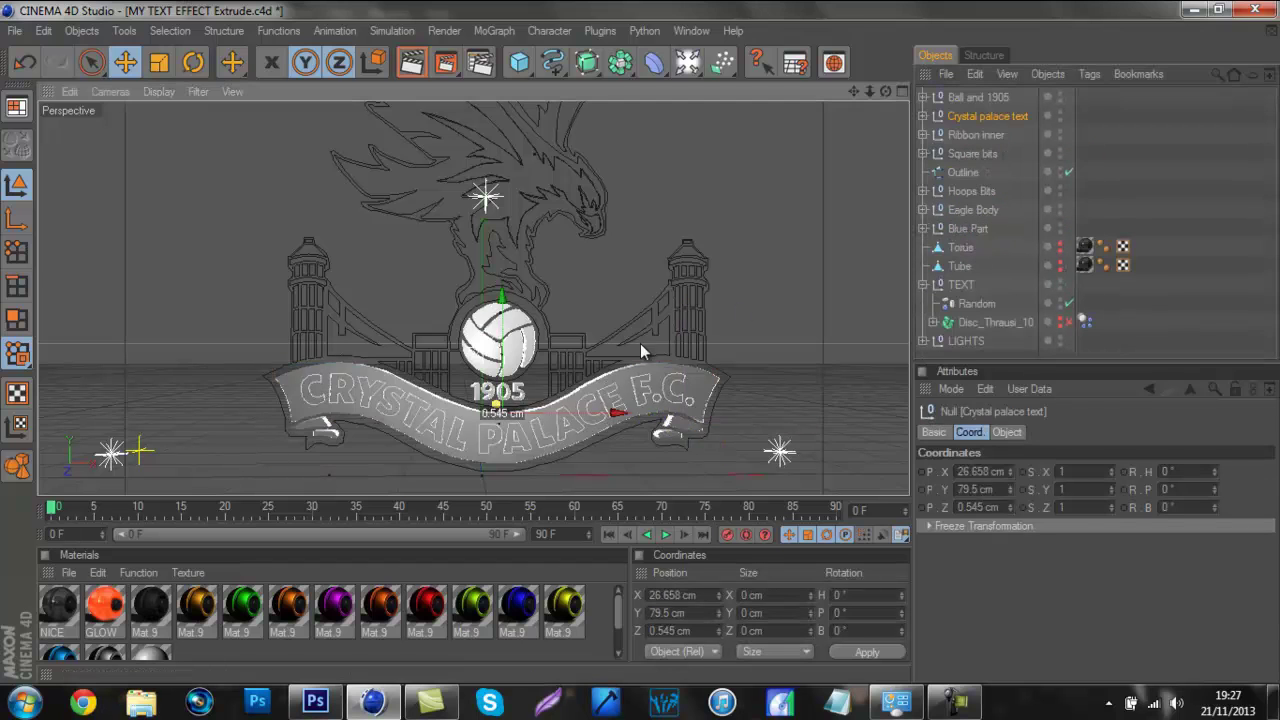
{"action": "key", "text": "ctrl+z"}
{"action": "key", "text": "ctrl+z"}
{"action": "key", "text": "ctrl+z"}
{"action": "key", "text": "ctrl+z"}
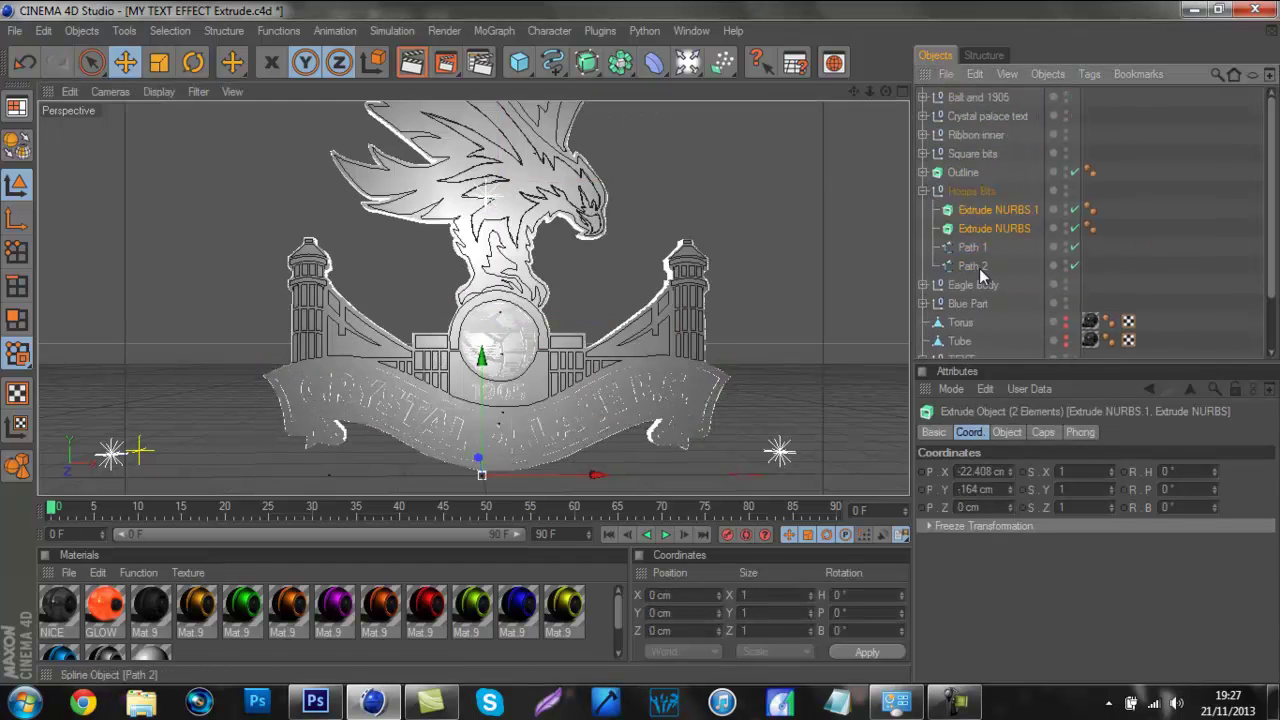
{"action": "key", "text": "ctrl+z"}
{"action": "key", "text": "ctrl+z"}
{"action": "key", "text": "ctrl+z"}
{"action": "key", "text": "ctrl+z"}
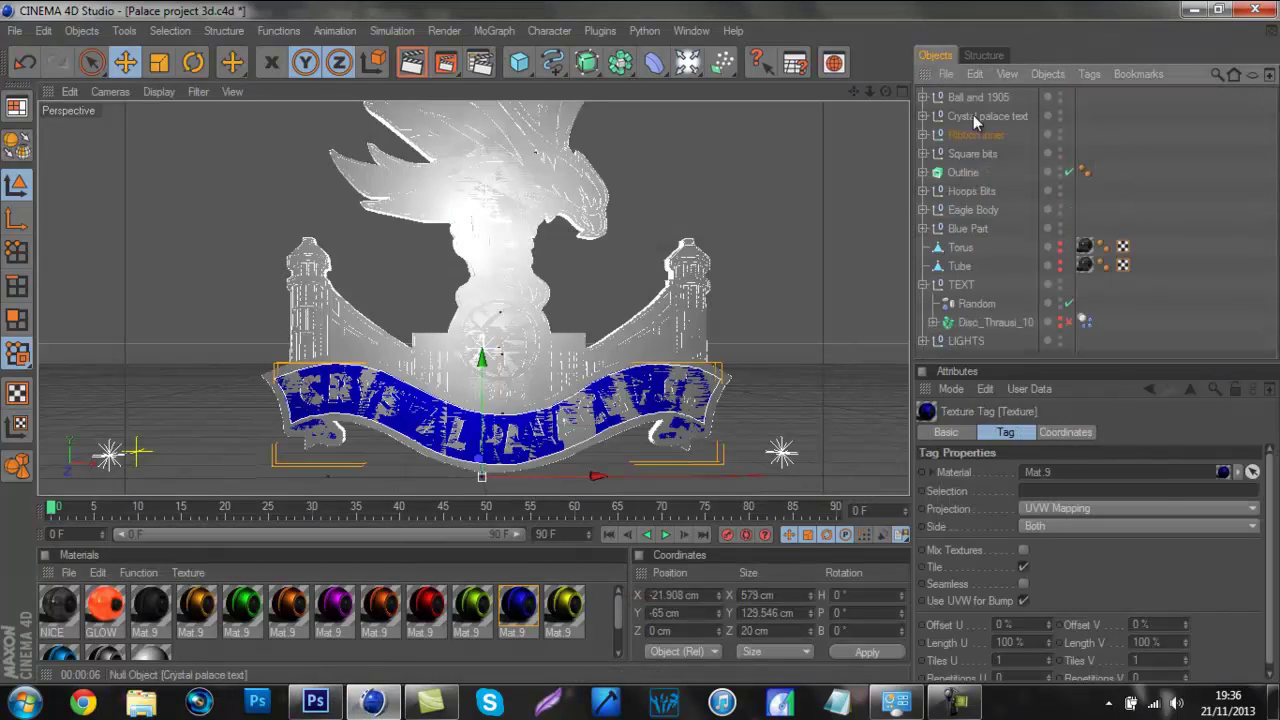
Step: Switch to the four-view layout and check the Ball/1905, text and Blue Part groups
{"action": "left_click", "coordinate": [980, 97]}
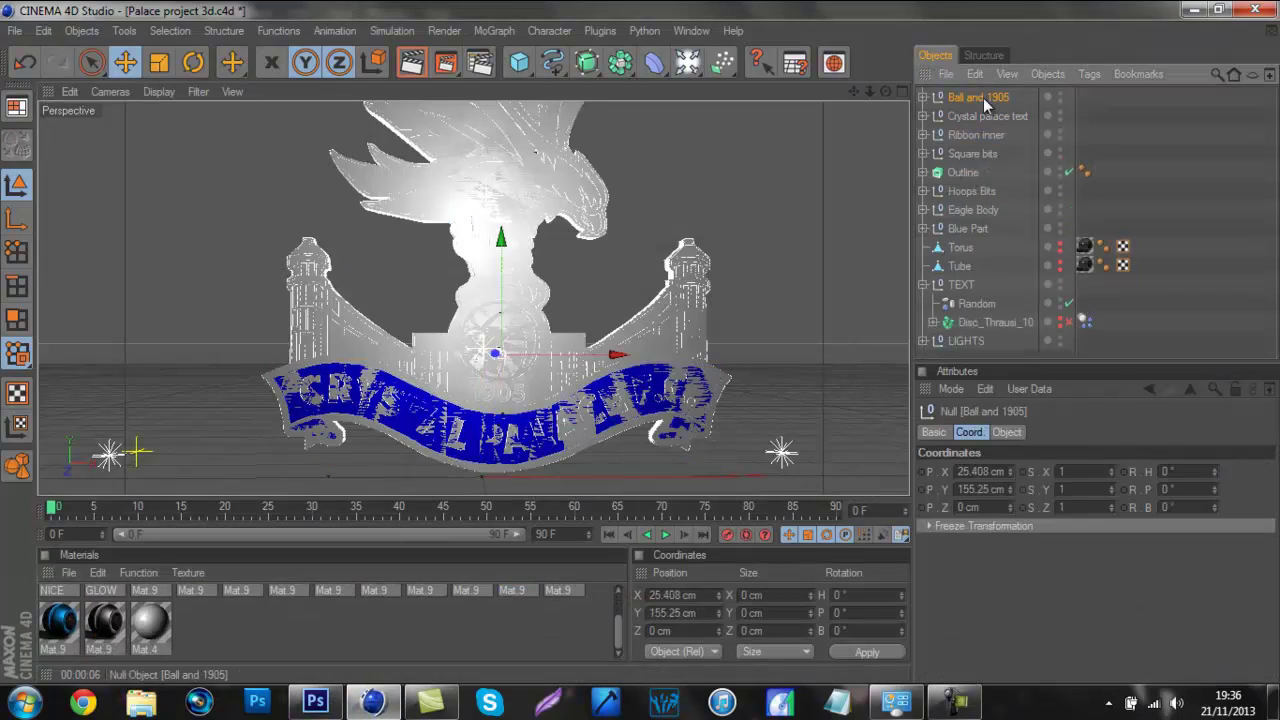
{"action": "key", "text": "F5"}
{"action": "left_click", "coordinate": [975, 134]}
{"action": "left_click", "coordinate": [978, 97]}
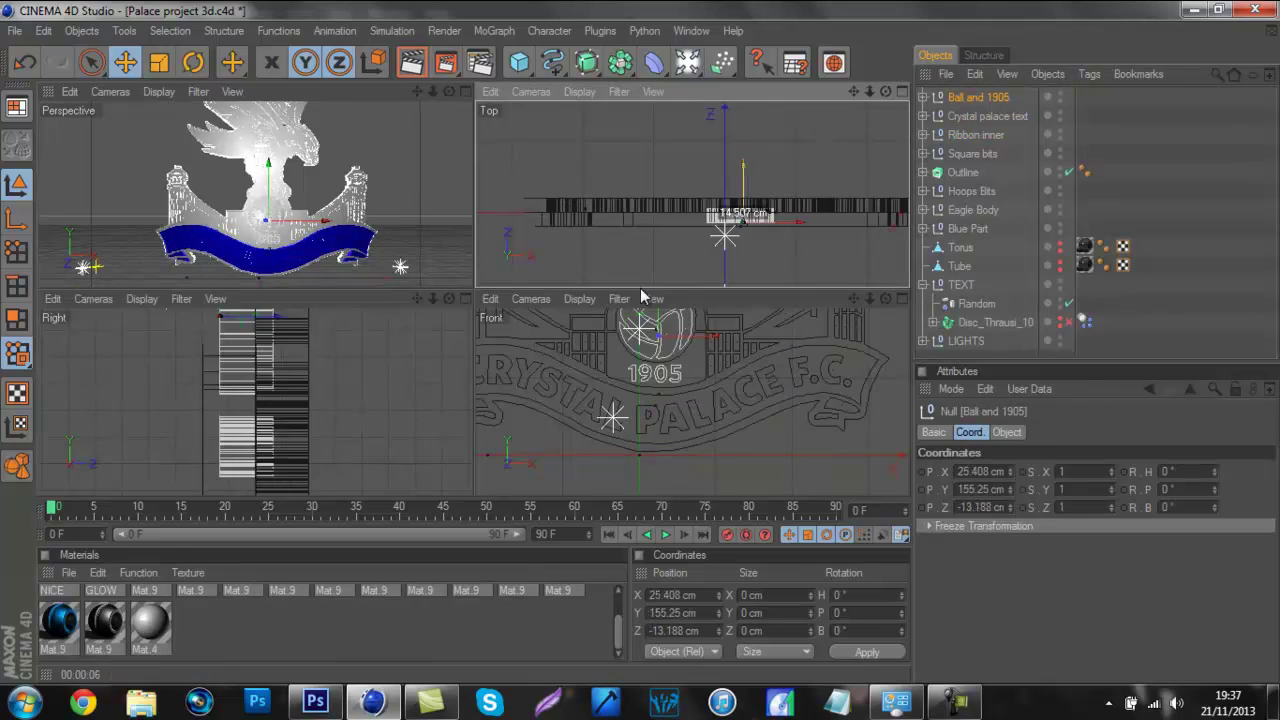
{"action": "left_click", "coordinate": [971, 172]}
{"action": "left_click", "coordinate": [973, 209]}
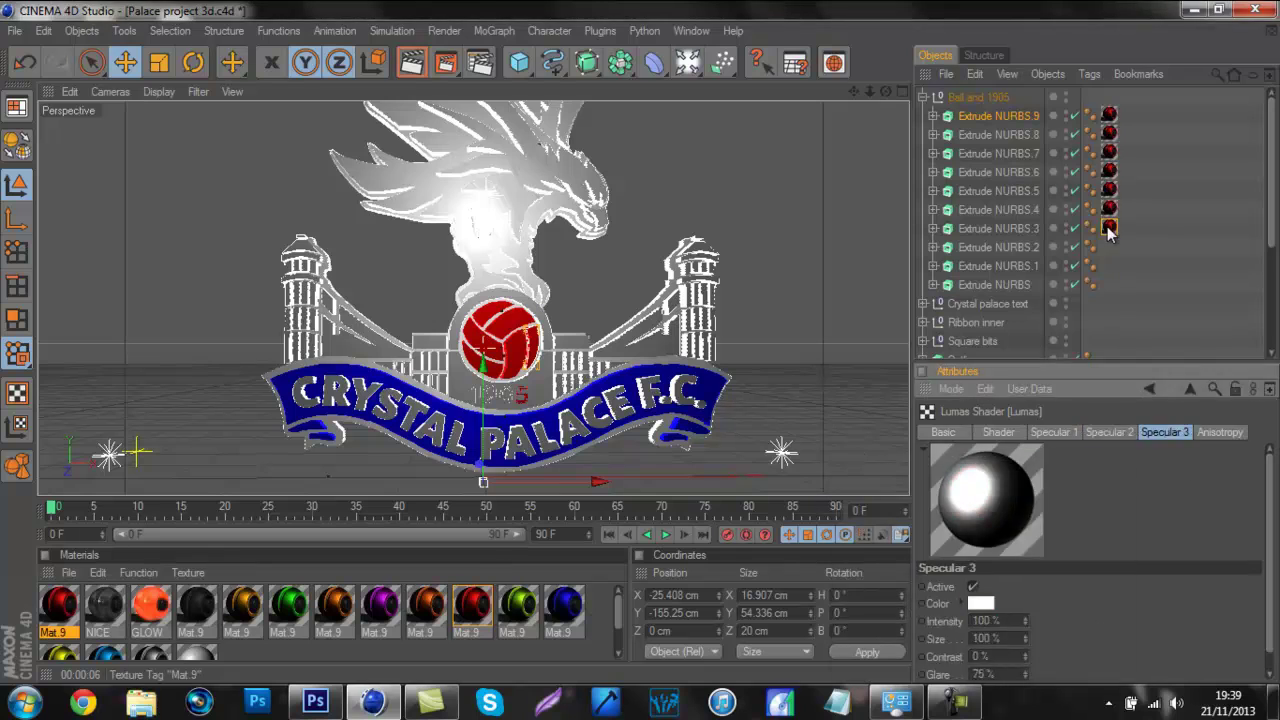
Step: Apply Mat 9 to the extrude objects and the Crystal palace text extrusions
{"action": "left_click", "coordinate": [1108, 228]}
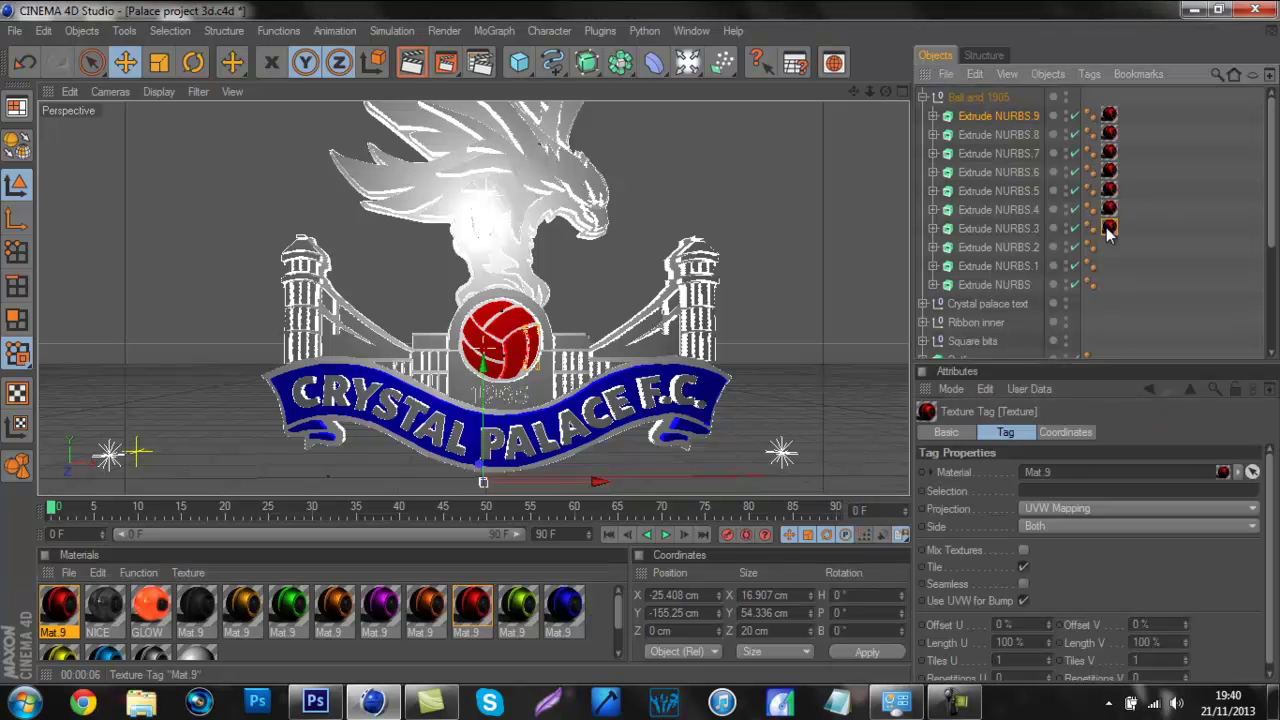
{"action": "left_click_drag", "start_coordinate": [1110, 287], "coordinate": [1108, 285]}
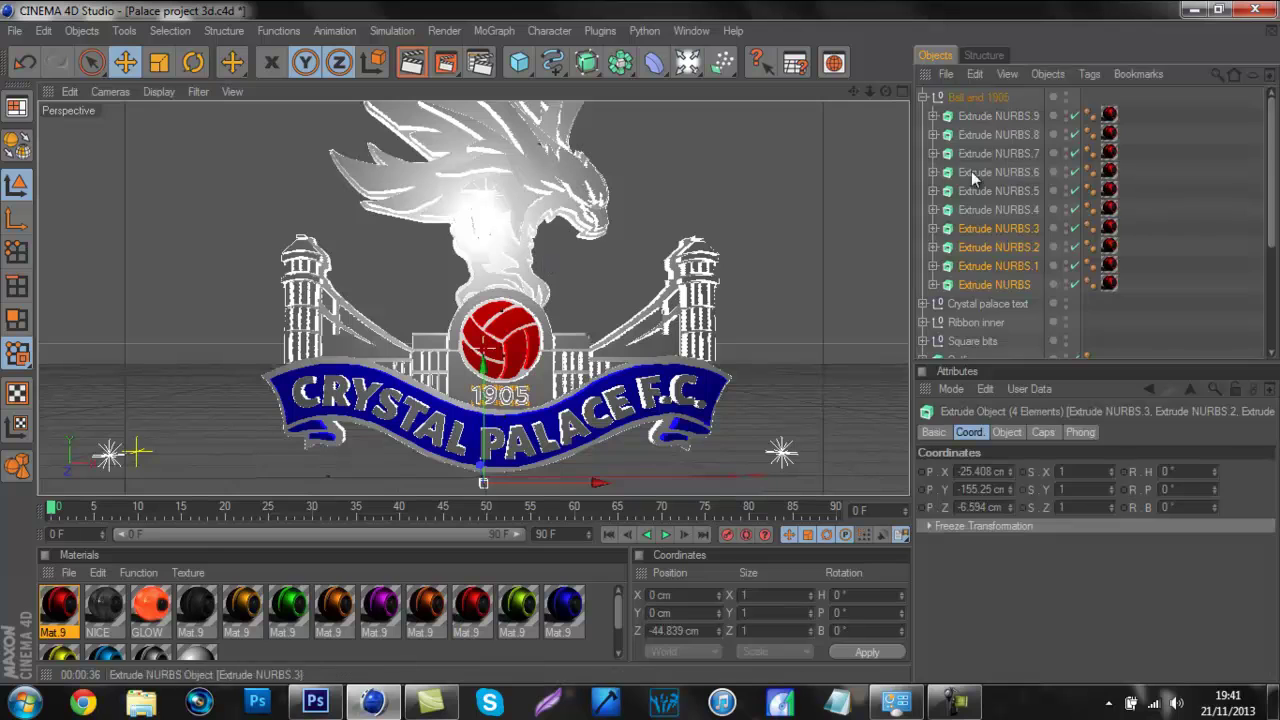
{"action": "mouse_move", "coordinate": [1004, 135]}
{"action": "left_mouse_down"}
{"action": "mouse_move", "coordinate": [1100, 140]}
{"action": "mouse_move", "coordinate": [1135, 250]}
{"action": "left_mouse_up"}
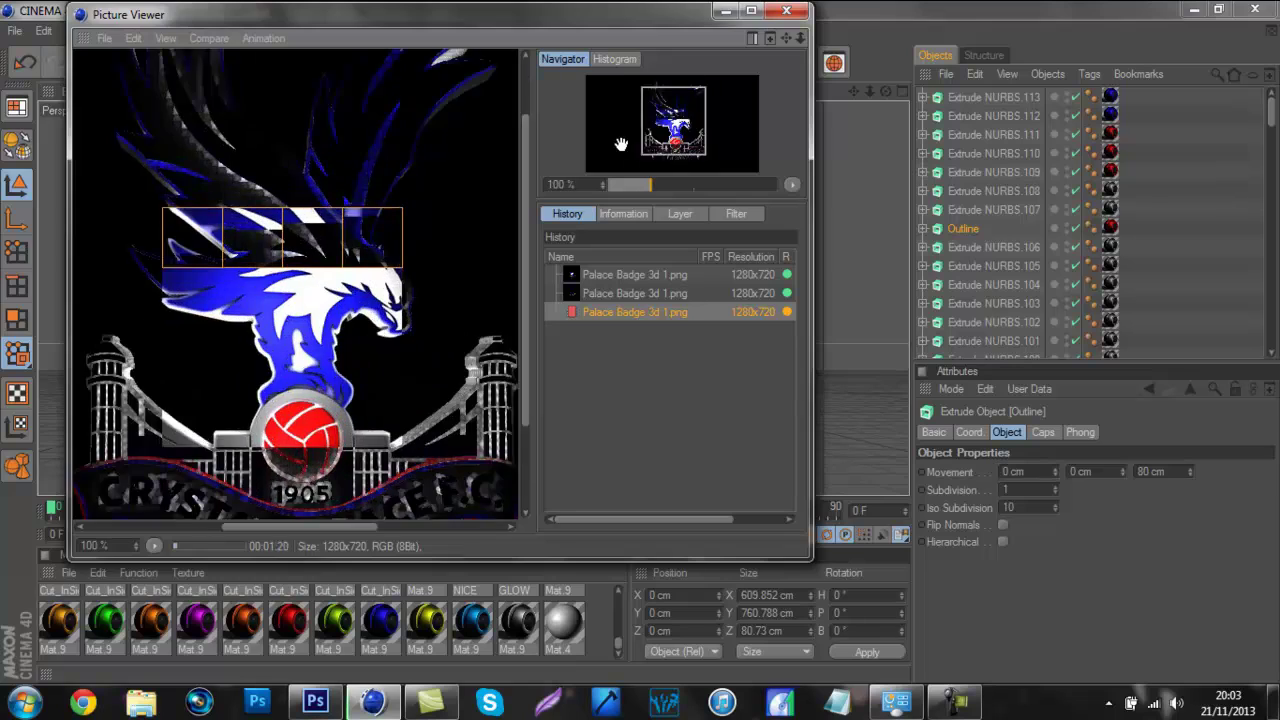
Step: Launch Paint from Windows search using 'pa'
{"action": "key", "text": "super"}
{"action": "type", "text": "pa"}
{"action": "key", "text": "Return"}
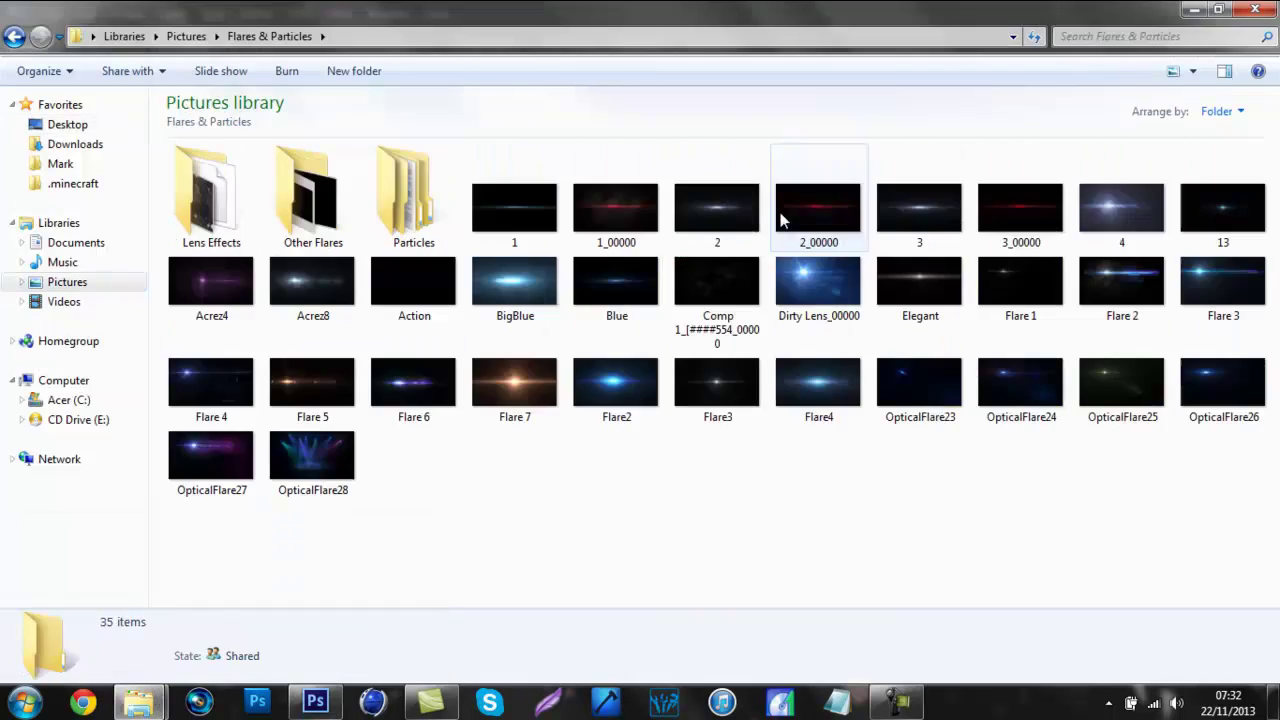
Step: Add the BigBlue flare image, duplicate it and move the copy further down
{"action": "left_click", "coordinate": [515, 285]}
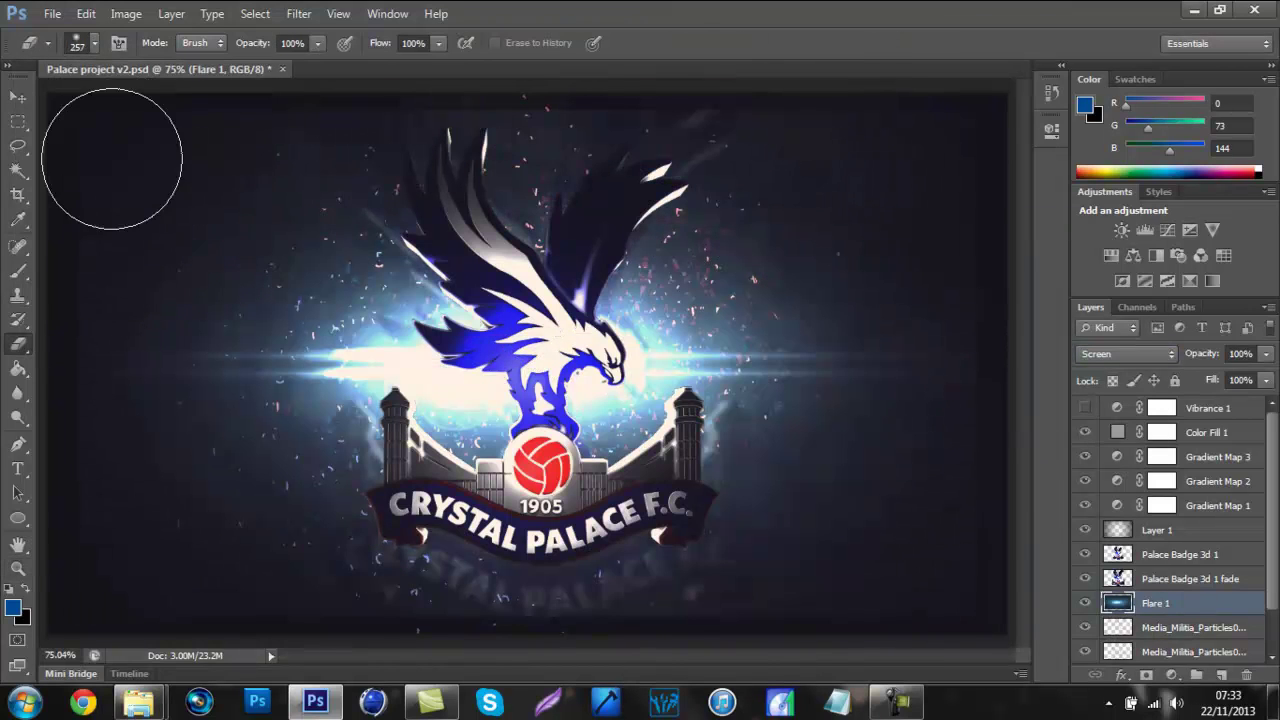
{"action": "key", "text": "v"}
{"action": "key", "text": "ctrl+j"}
{"action": "key", "text": "ctrl+t"}
{"action": "left_click_drag", "start_coordinate": [682, 520], "coordinate": [682, 572]}
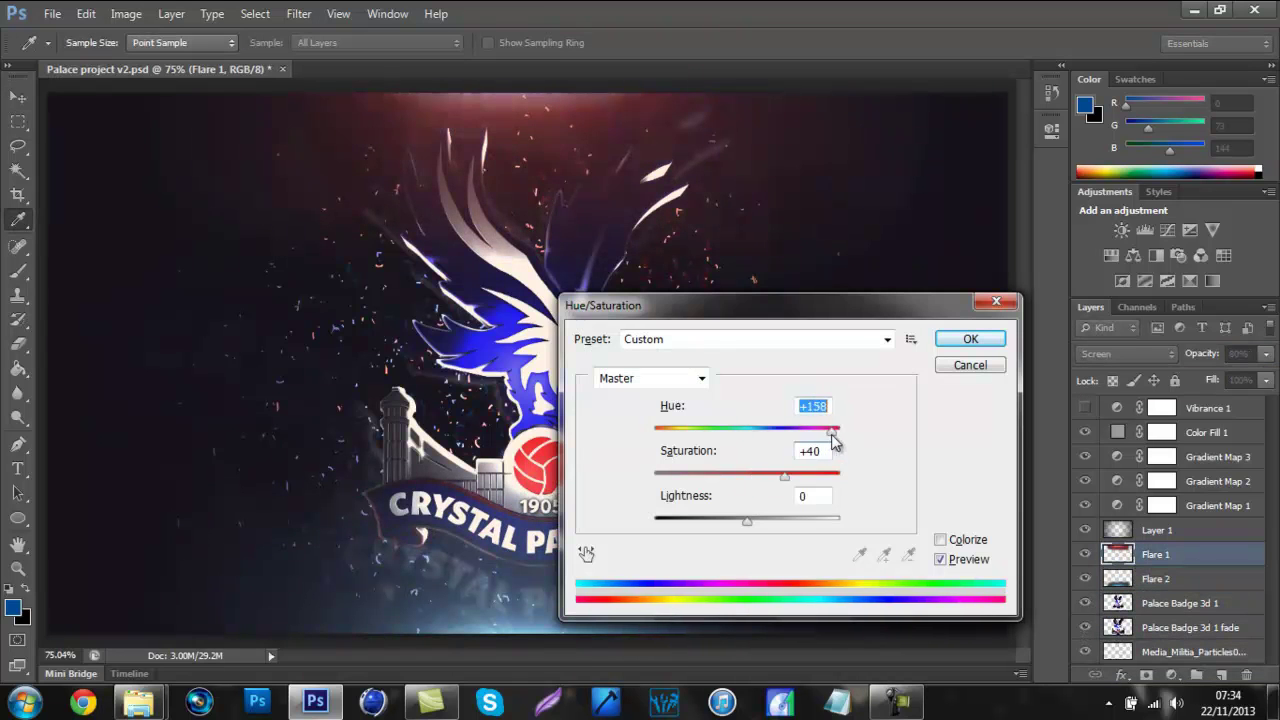
{"action": "key", "text": "Return"}
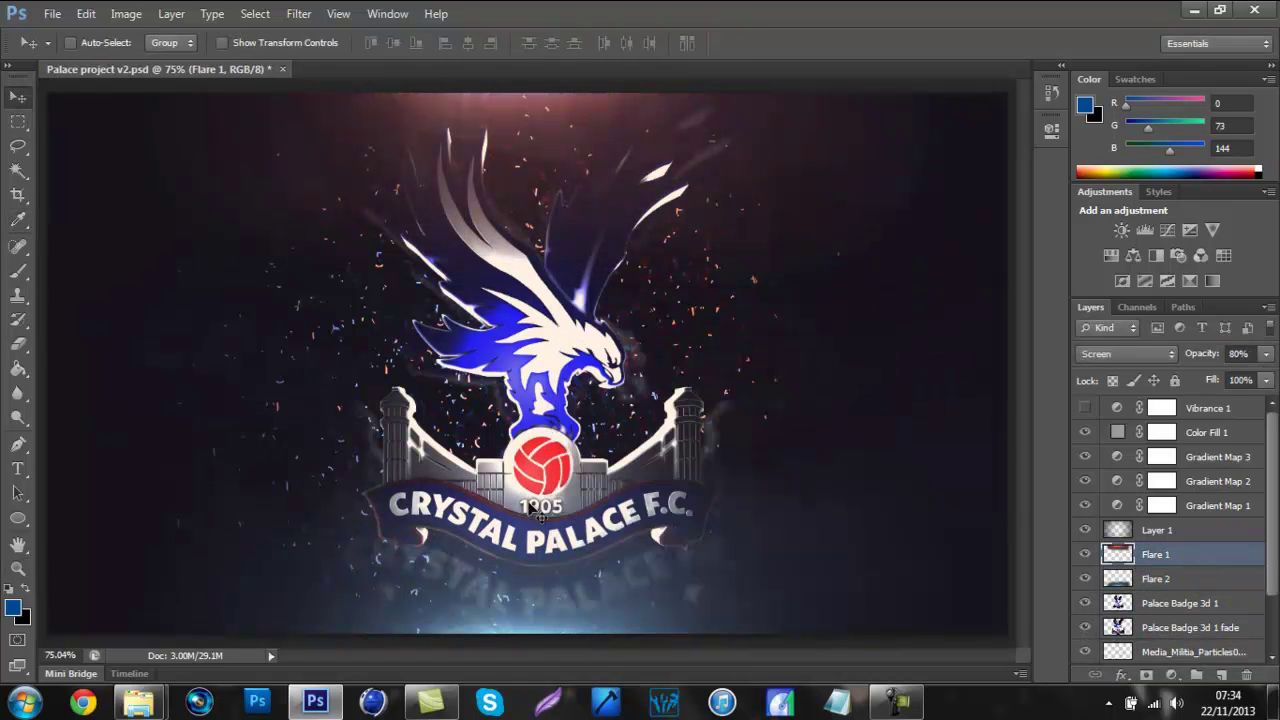